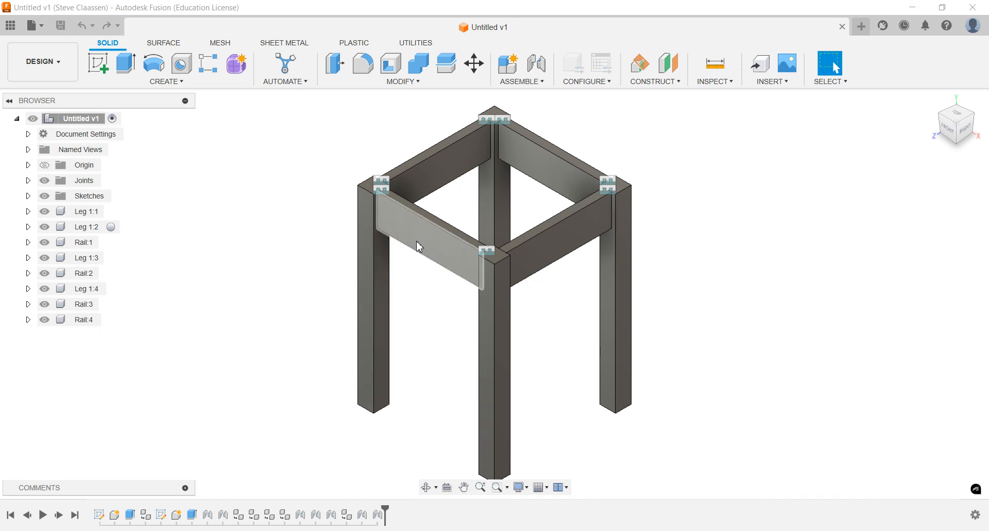
# - Start a two-distance chamfer on the four edges around the bottom end of Leg 1:2
pyautogui.scroll(8, 363, 402)
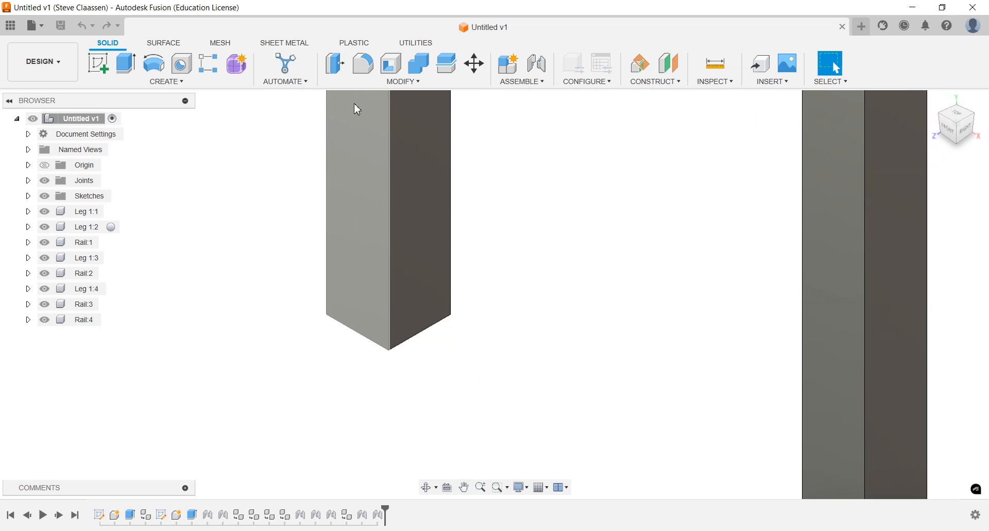
pyautogui.click(404, 81)
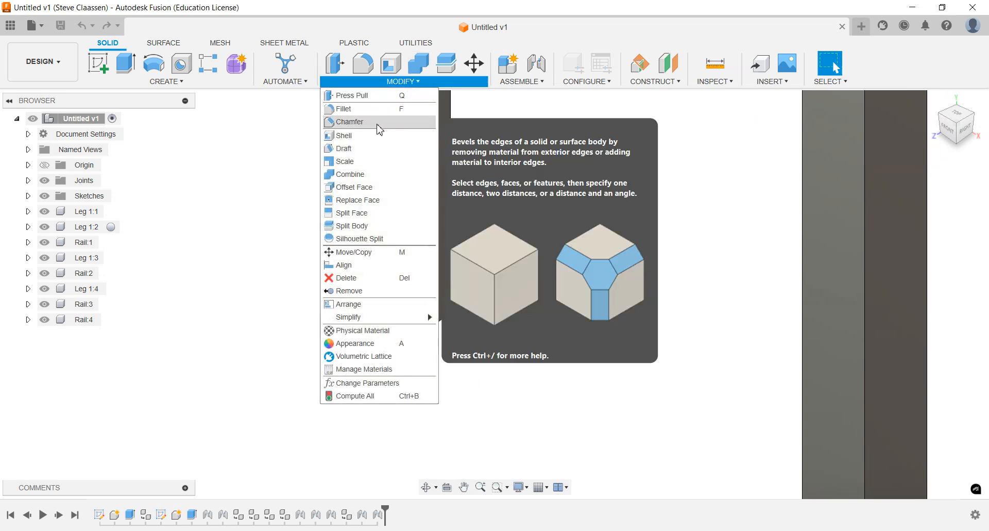
pyautogui.click(380, 123)
pyautogui.click(416, 332)
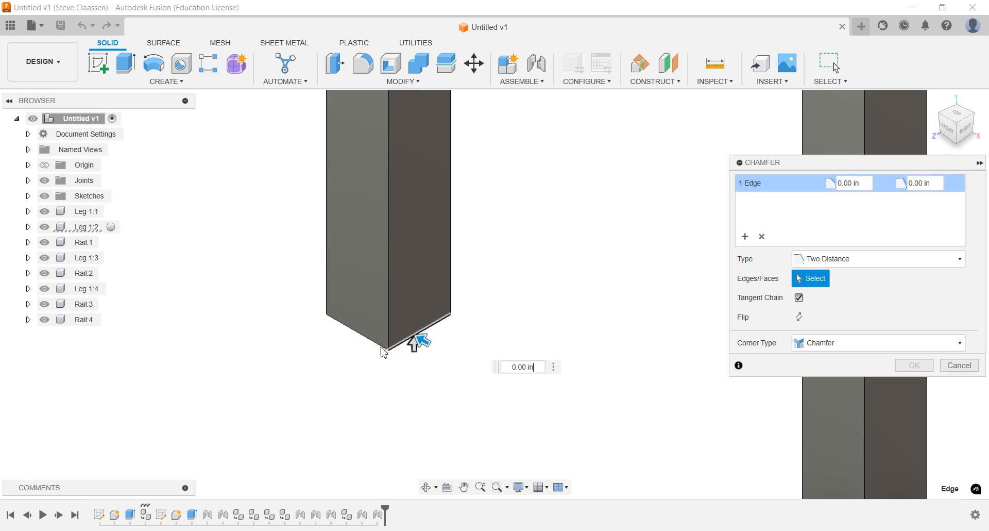
pyautogui.click(342, 323)
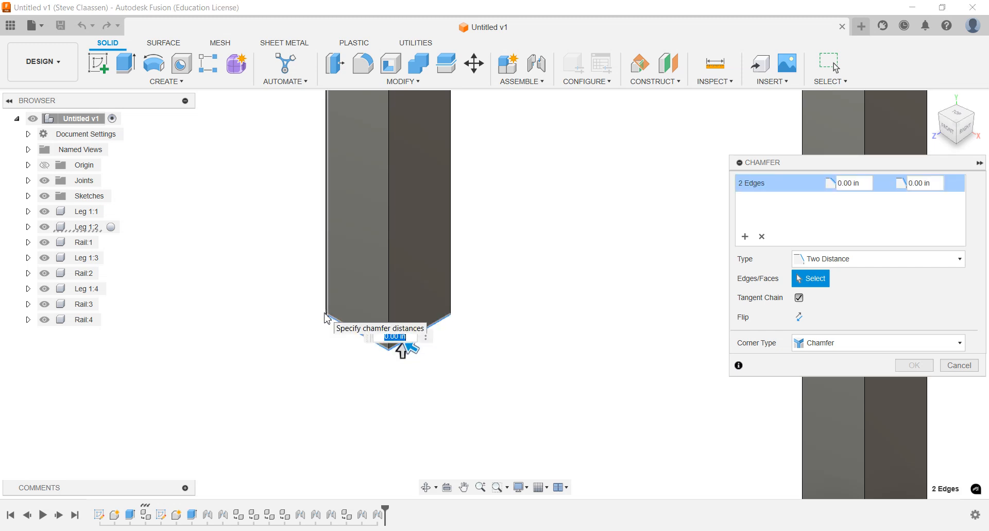
pyautogui.moveTo(327, 318)
pyautogui.keyDown('shift'); pyautogui.mouseDown(button='middle')
pyautogui.moveTo(380, 312)
pyautogui.moveTo(325, 312)
pyautogui.mouseUp(button='middle'); pyautogui.keyUp('shift')
pyautogui.click(322, 309)
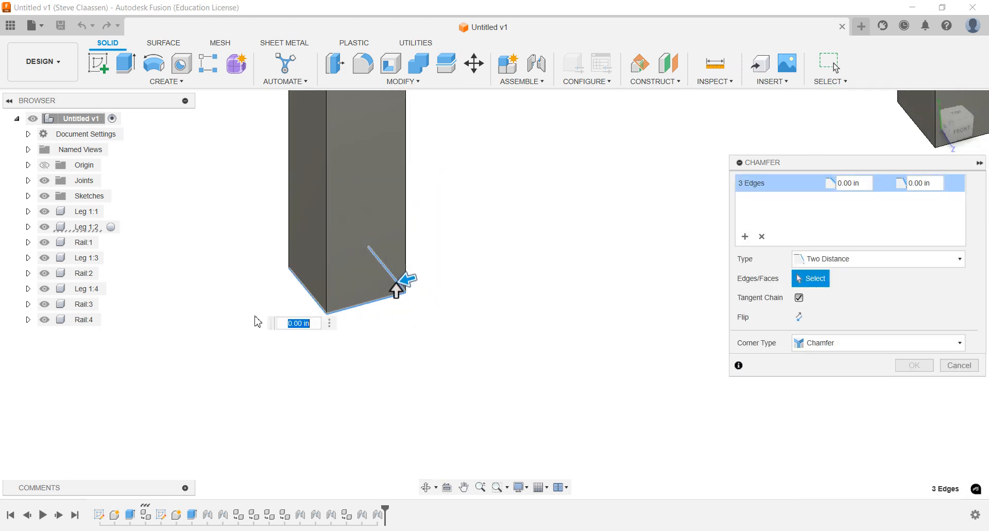
pyautogui.keyDown('shift'); pyautogui.moveTo(257, 321); pyautogui.dragTo(453, 325, button='middle'); pyautogui.keyUp('shift')
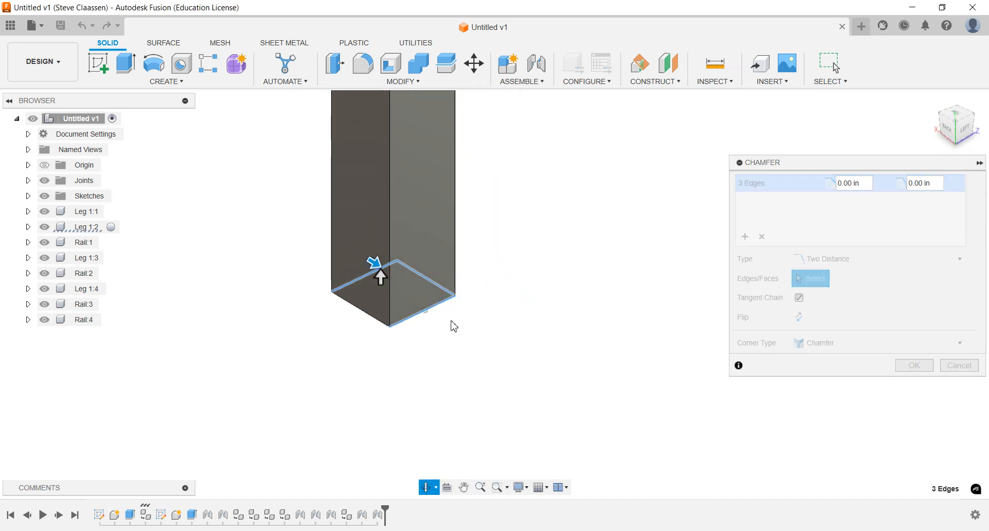
pyautogui.click(363, 311)
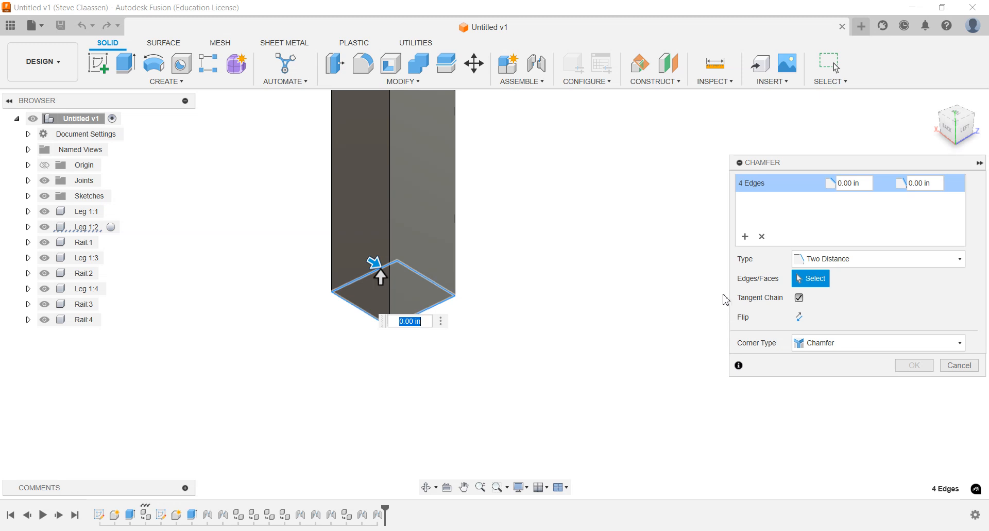
# - Set the chamfer's first distance to 0.5 in and inspect the leg's lower end
pyautogui.click(864, 183)
pyautogui.press('BackSpace')
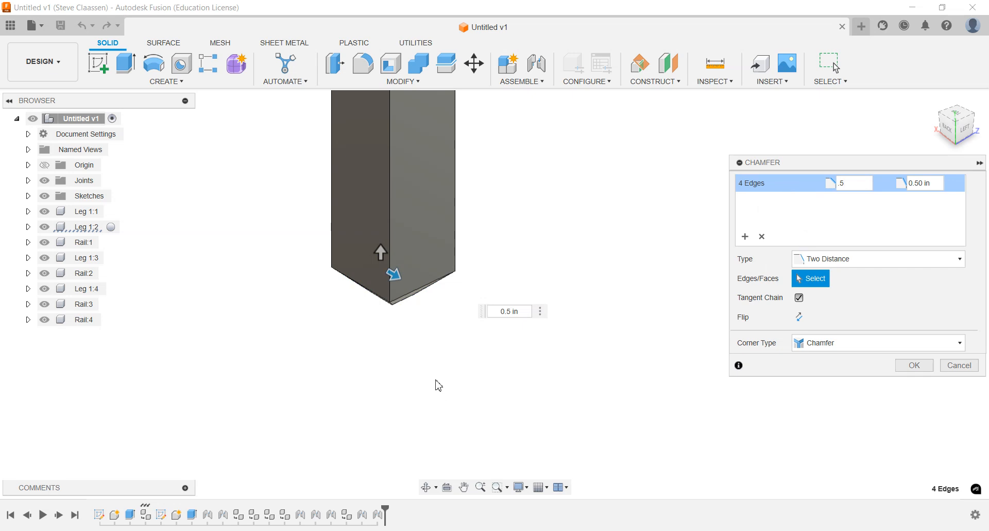
pyautogui.keyDown('shift'); pyautogui.moveTo(439, 385); pyautogui.dragTo(433, 323, button='middle'); pyautogui.keyUp('shift')
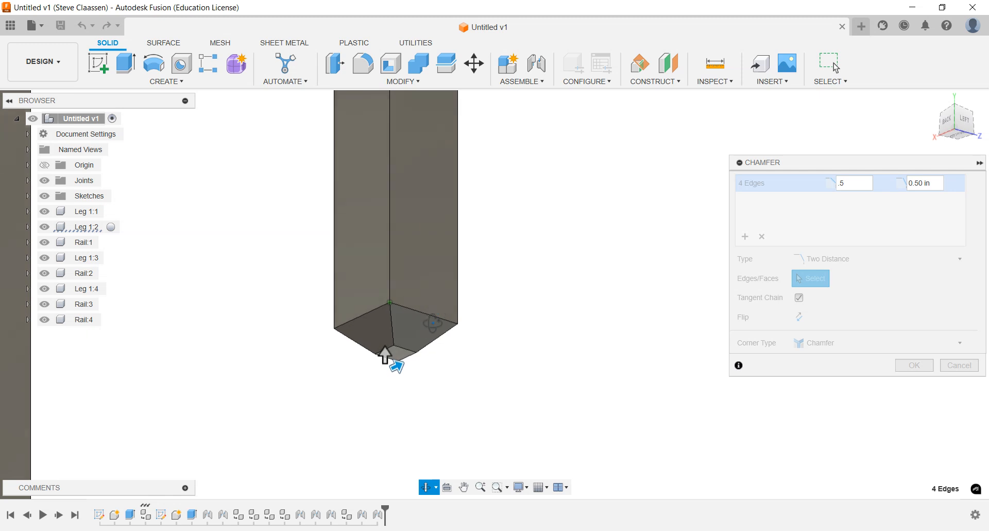
pyautogui.keyDown('shift'); pyautogui.moveTo(386, 354); pyautogui.dragTo(423, 320, button='middle'); pyautogui.keyUp('shift')
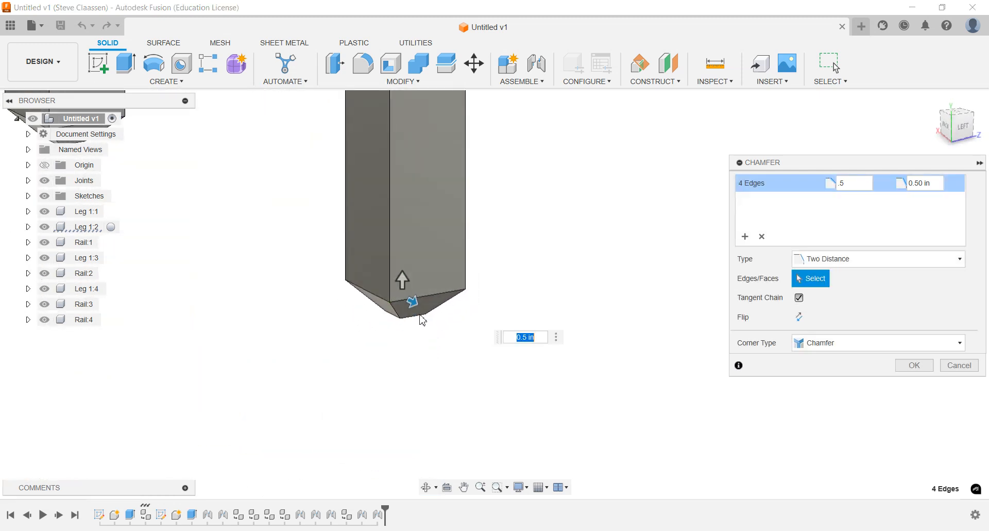
# - Extend the chamfer's second distance up the leg to 8 in to form a long taper
pyautogui.moveTo(403, 280); pyautogui.dragTo(404, 135)
pyautogui.moveTo(413, 166); pyautogui.dragTo(431, 317, button='middle')
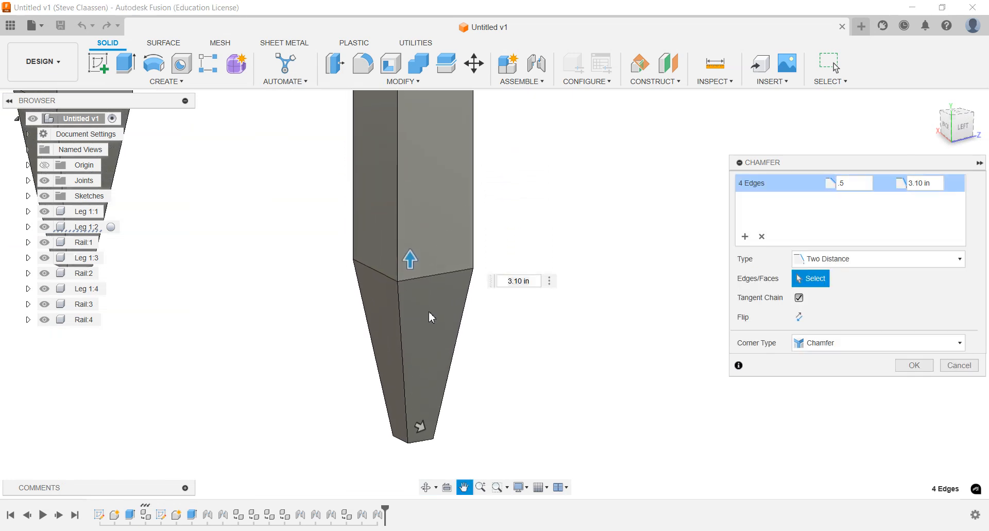
pyautogui.scroll(-3, 437, 306)
pyautogui.moveTo(420, 280); pyautogui.dragTo(420, 231)
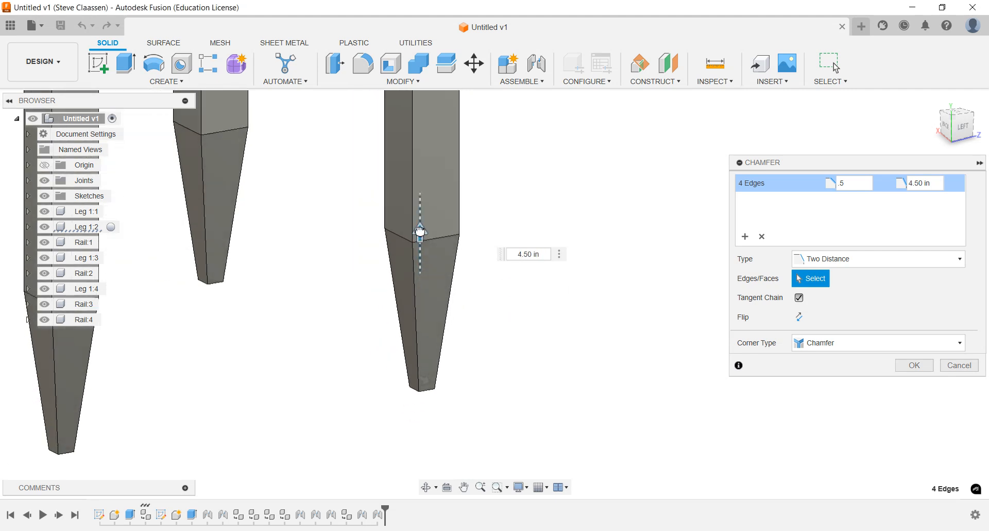
pyautogui.moveTo(421, 232); pyautogui.dragTo(576, 289, button='middle')
pyautogui.moveTo(577, 289); pyautogui.dragTo(576, 191)
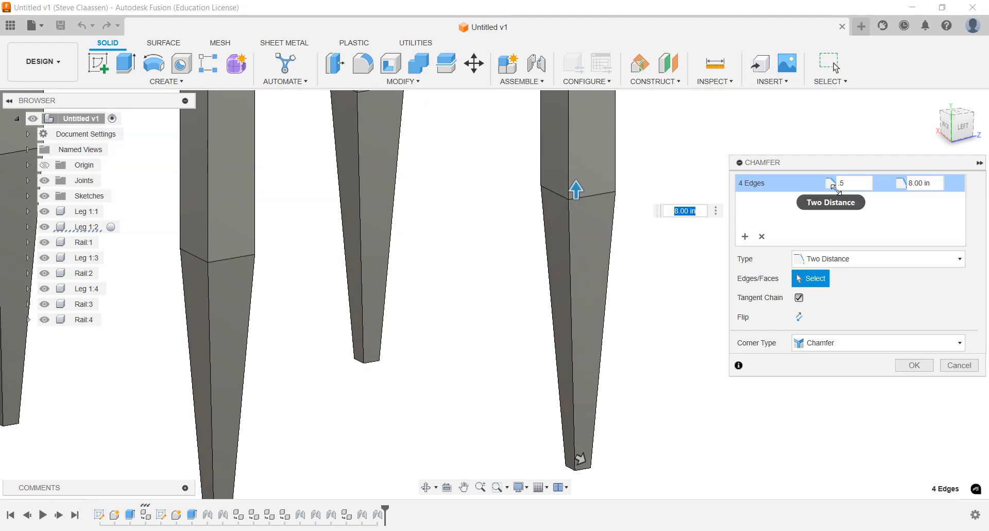
# - Set the leg taper's first chamfer distance to 0.25 in and its second distance to 3 in
pyautogui.doubleClick(845, 183)
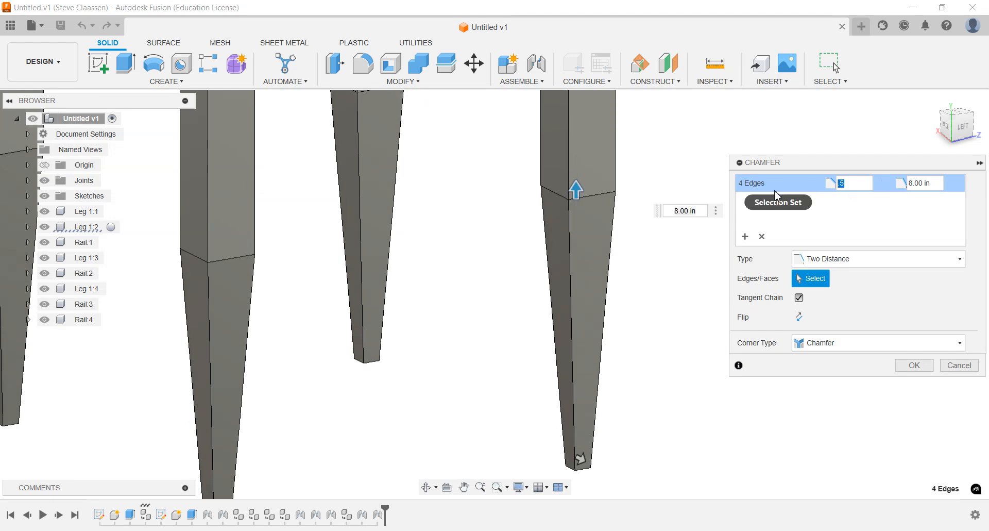
pyautogui.write('.25')
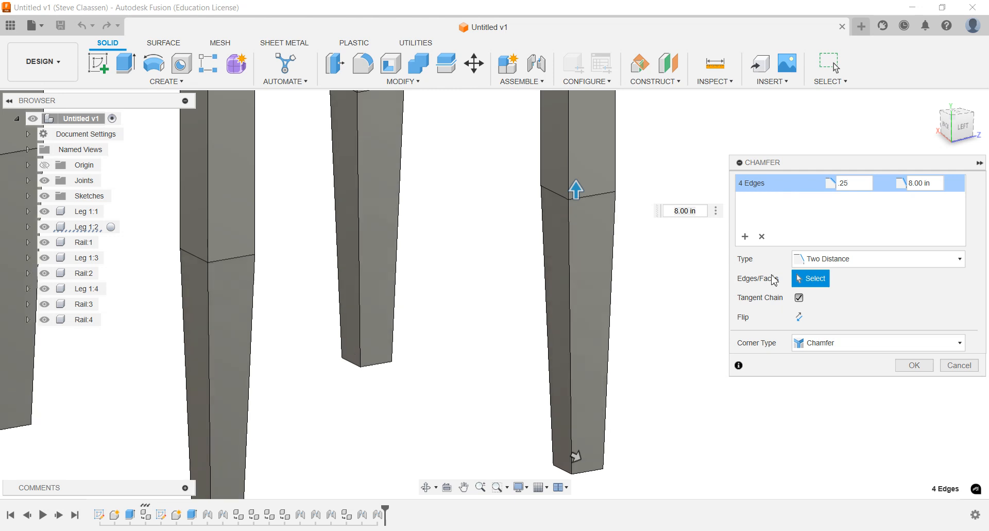
pyautogui.scroll(-6, 545, 276)
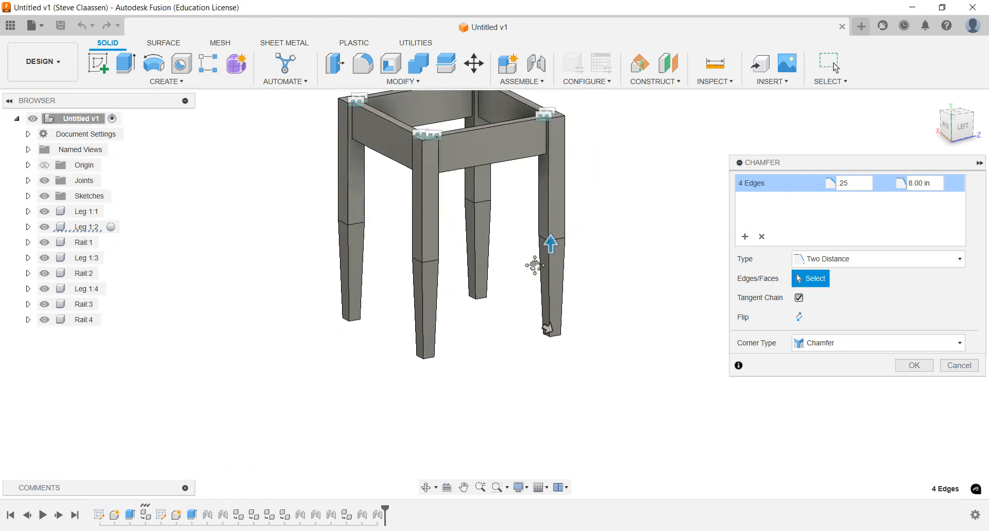
pyautogui.scroll(3, 465, 288)
pyautogui.moveTo(477, 253); pyautogui.dragTo(483, 334)
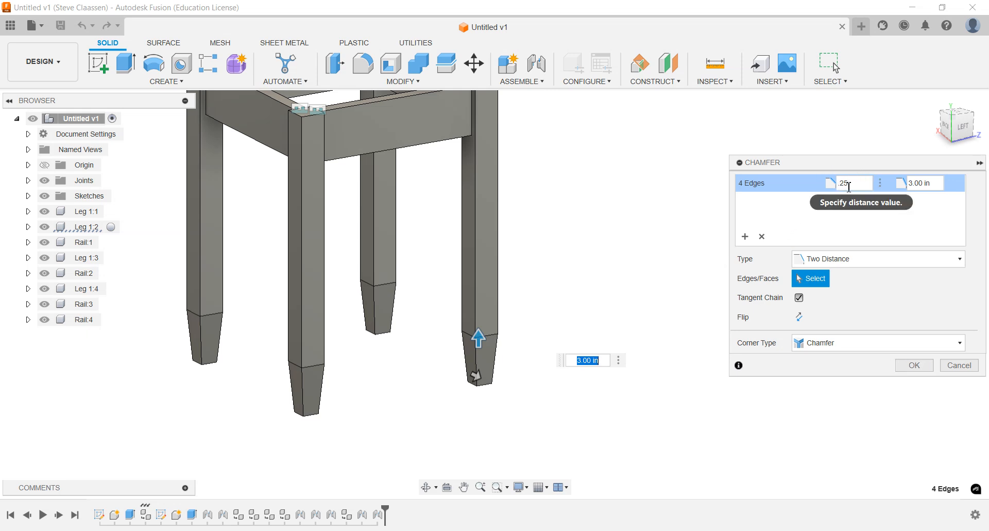
# - Try a first chamfer distance of 0.6 in, then set it to 0.25 in and apply the chamfer
pyautogui.click(853, 186)
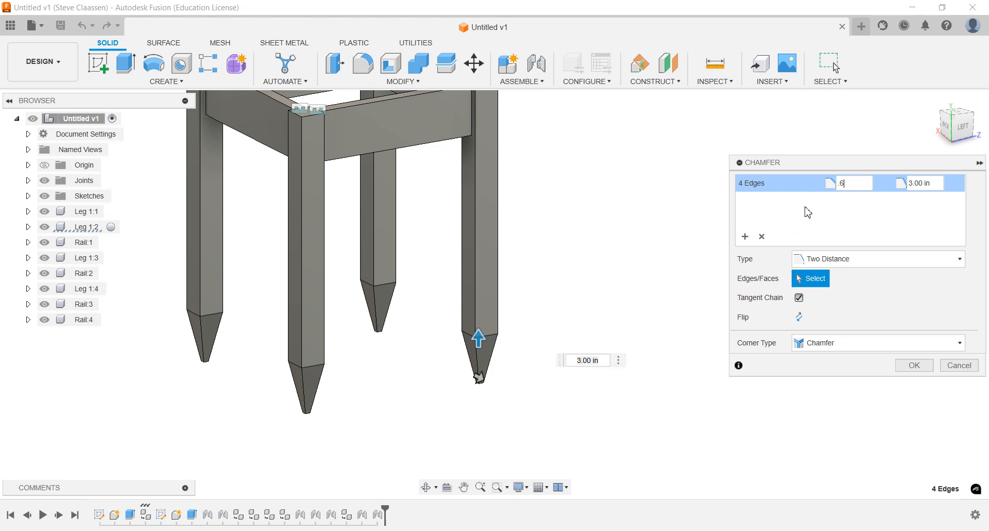
pyautogui.click(852, 183)
pyautogui.write('.25')
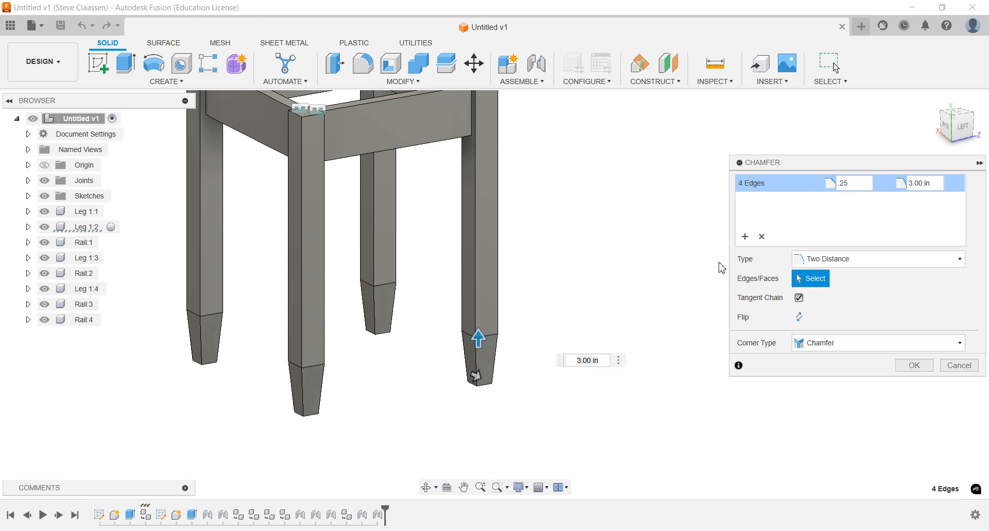
pyautogui.click(905, 369)
pyautogui.moveTo(463, 298); pyautogui.dragTo(579, 361, button='middle')
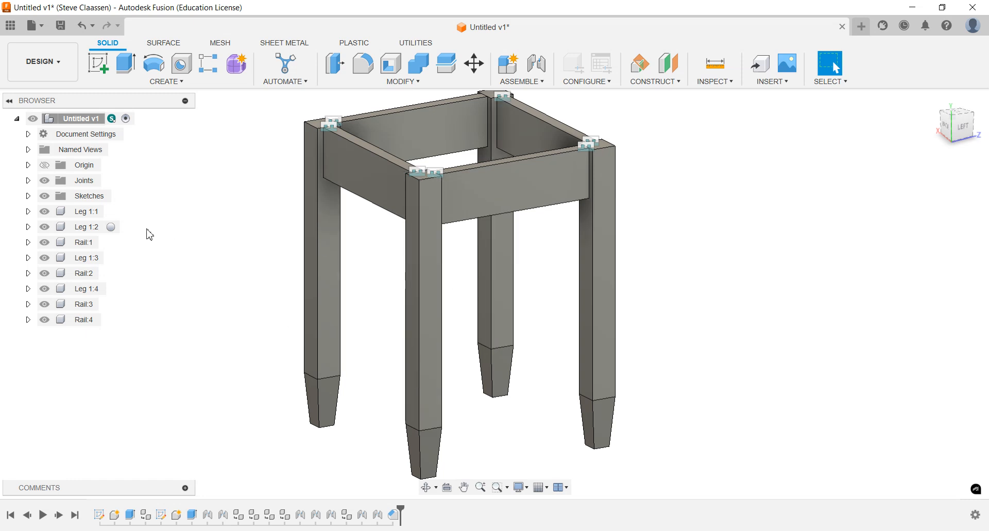
# - Edit the leg's original extrusion and set its distance to 24 in
pyautogui.click(80, 210)
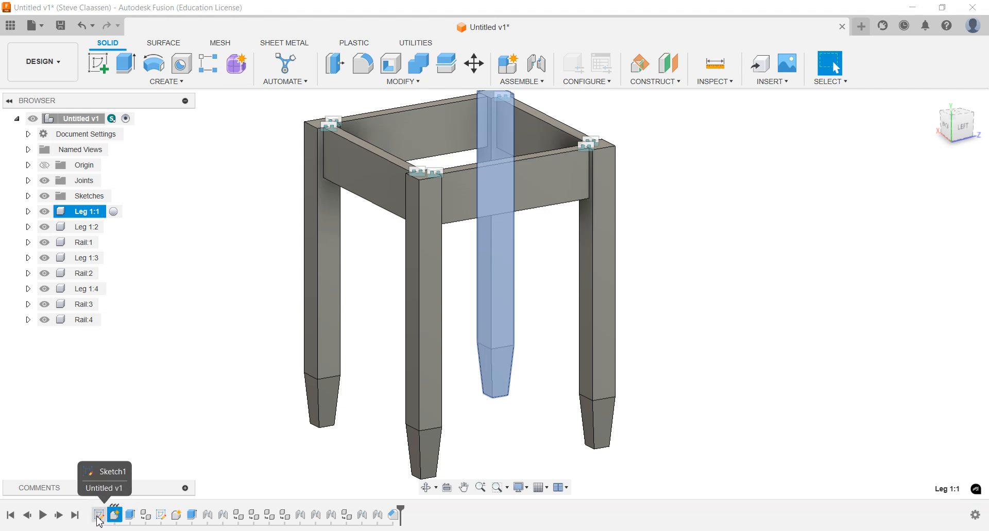
pyautogui.doubleClick(131, 514)
pyautogui.moveTo(687, 297); pyautogui.dragTo(543, 278, button='middle')
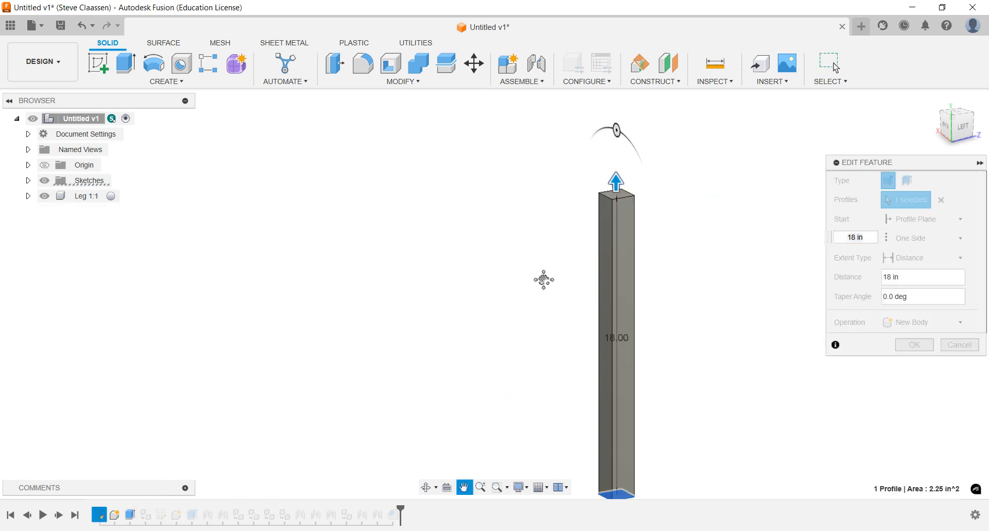
pyautogui.moveTo(600, 178); pyautogui.dragTo(605, 65)
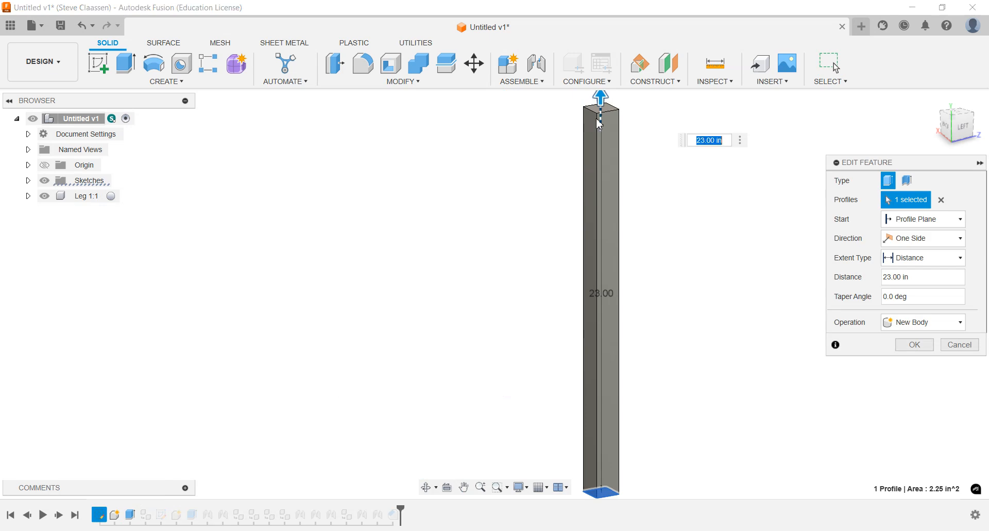
pyautogui.moveTo(597, 123); pyautogui.dragTo(600, 185, button='middle')
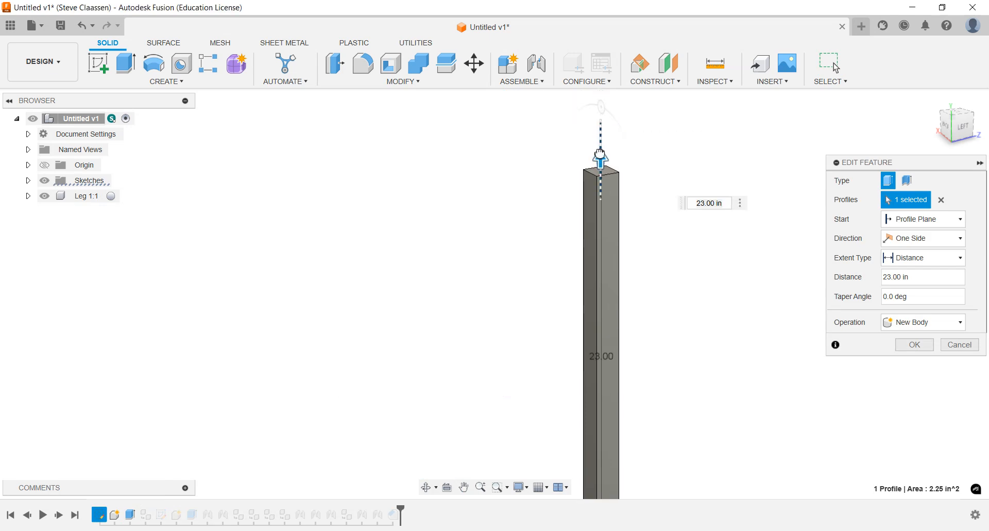
pyautogui.moveTo(601, 155); pyautogui.dragTo(600, 140)
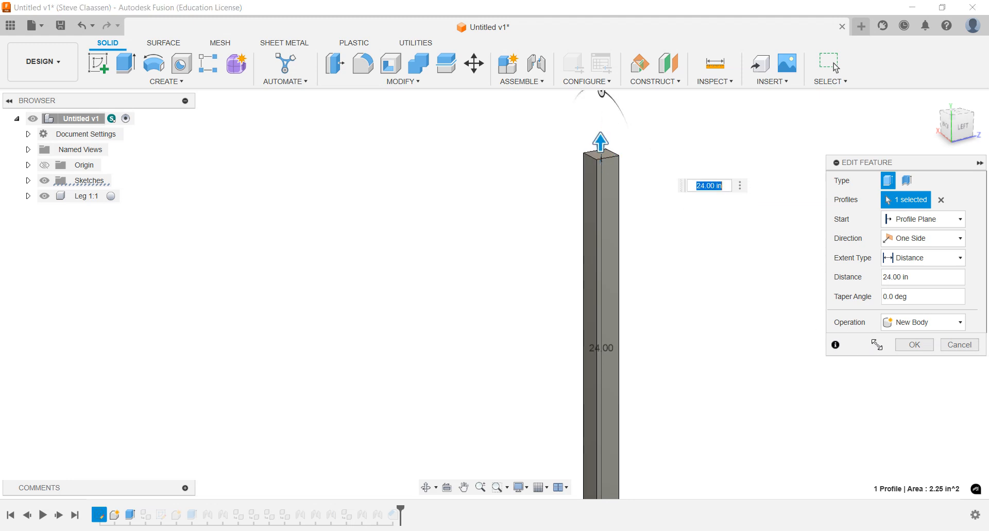
pyautogui.click(914, 344)
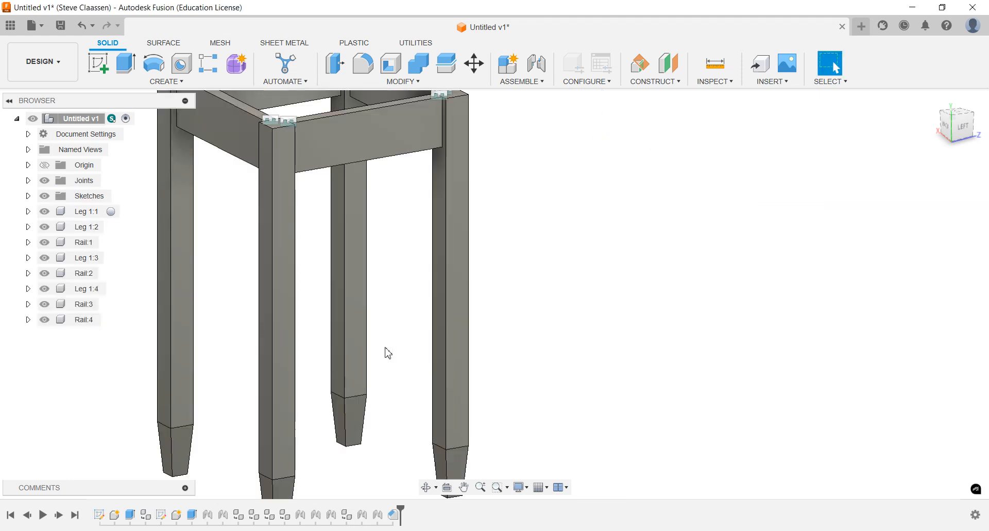
pyautogui.scroll(-2, 356, 346)
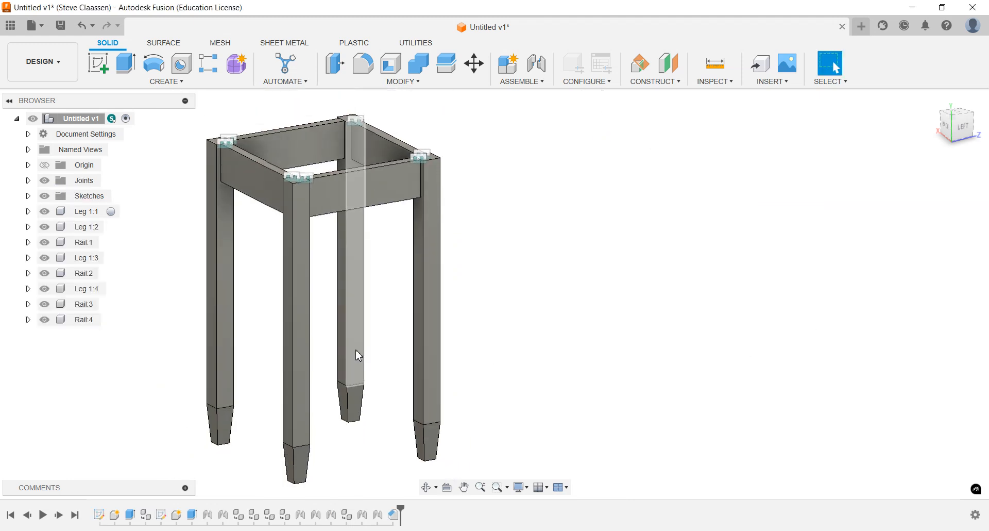
pyautogui.moveTo(326, 335); pyautogui.dragTo(392, 336, button='middle')
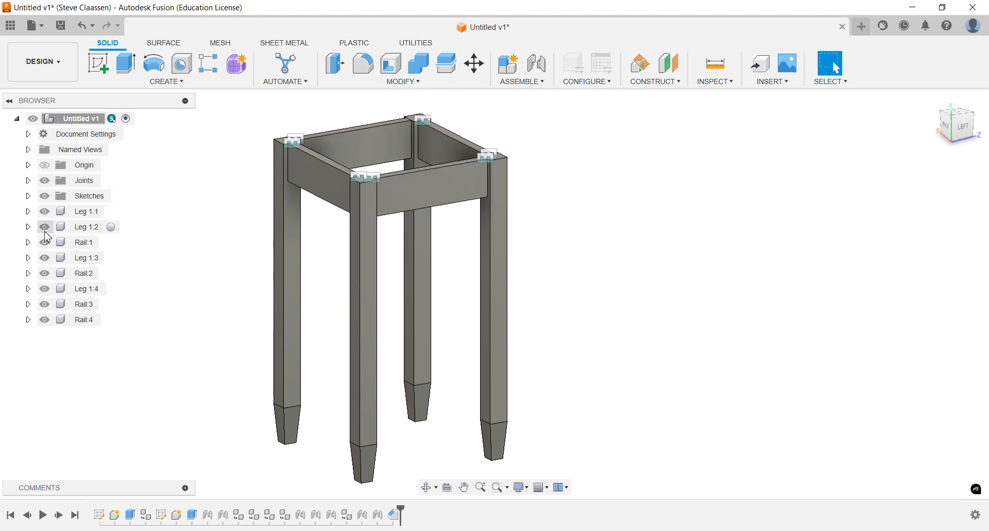
# - Find the sketch that defines the rail profile and rename it Side Rail
pyautogui.click(78, 245)
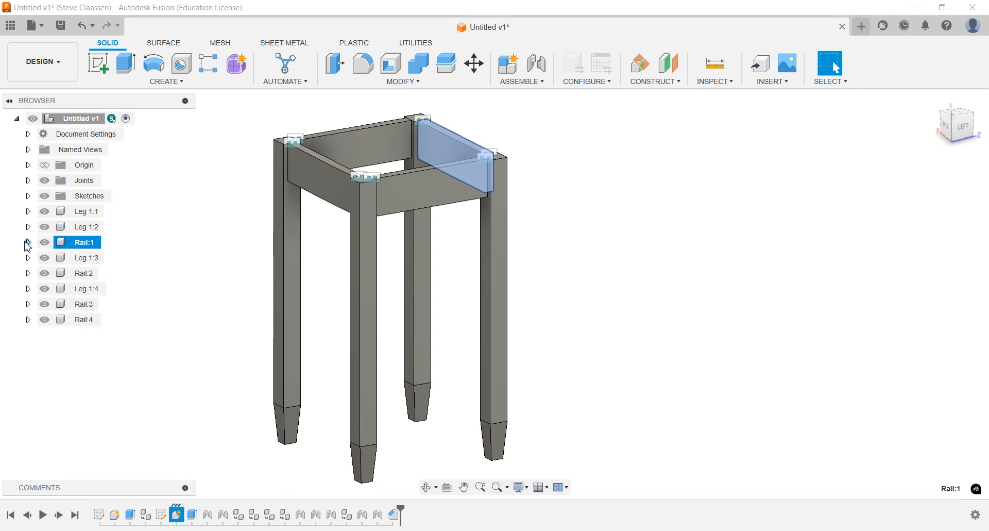
pyautogui.click(28, 196)
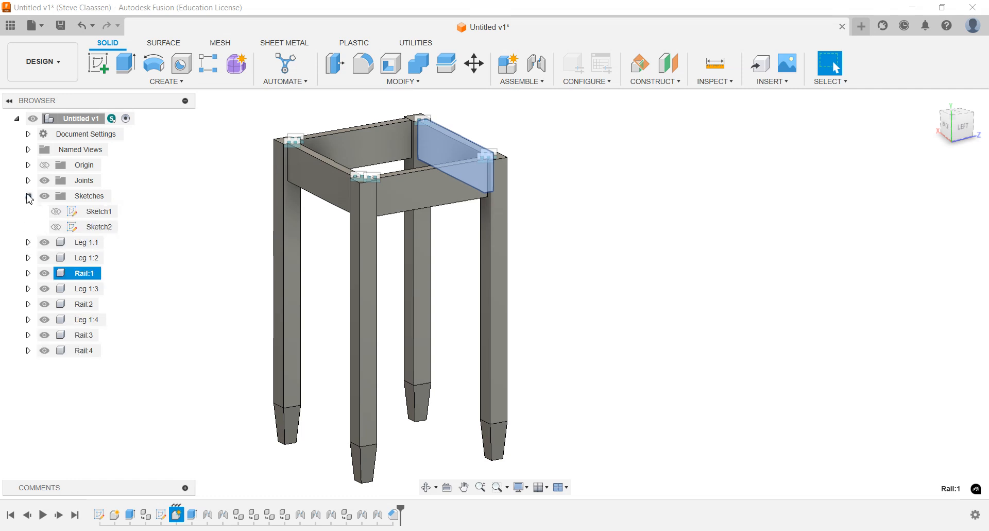
pyautogui.click(95, 215)
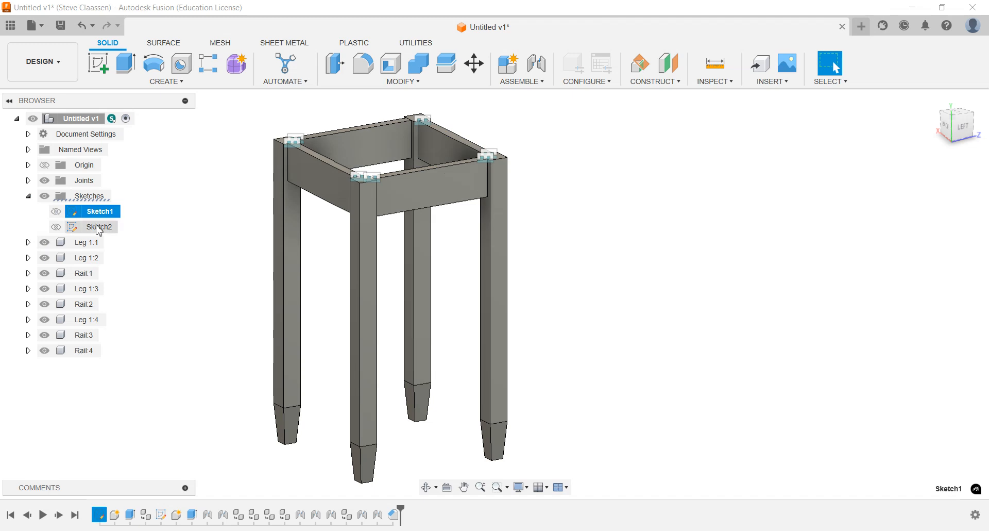
pyautogui.click(97, 227)
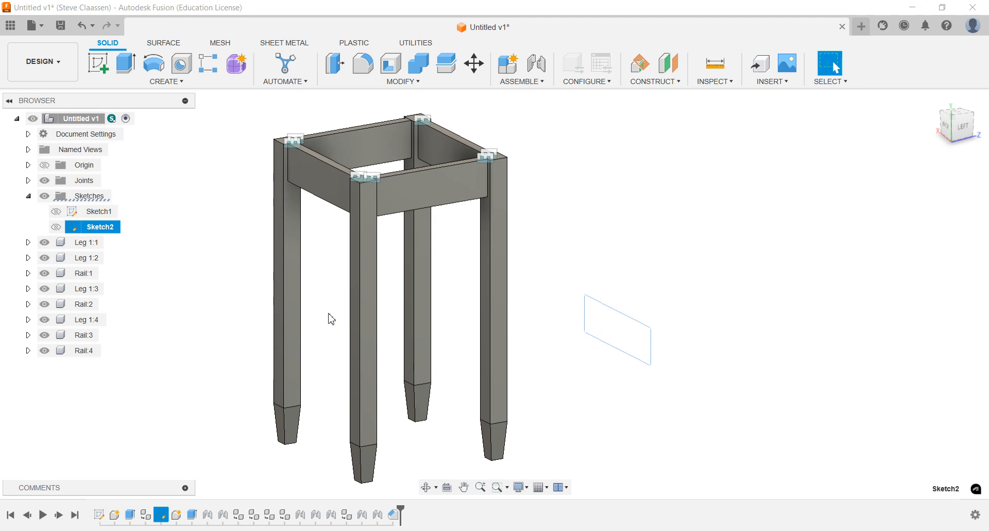
pyautogui.moveTo(331, 318)
pyautogui.keyDown('shift'); pyautogui.mouseDown(button='middle')
pyautogui.moveTo(367, 304)
pyautogui.moveTo(338, 327)
pyautogui.mouseUp(button='middle'); pyautogui.keyUp('shift')
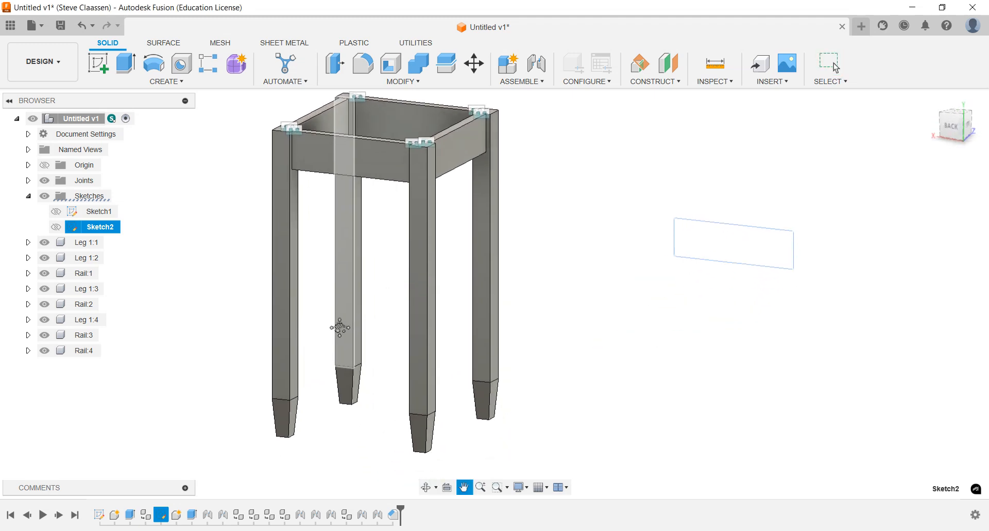
pyautogui.rightClick(105, 231)
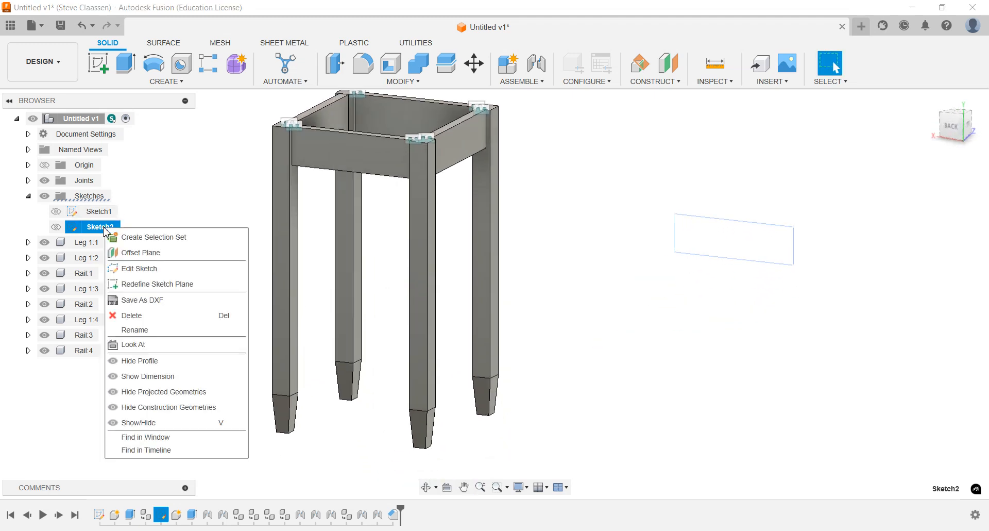
pyautogui.click(135, 331)
pyautogui.write('Side Rail')
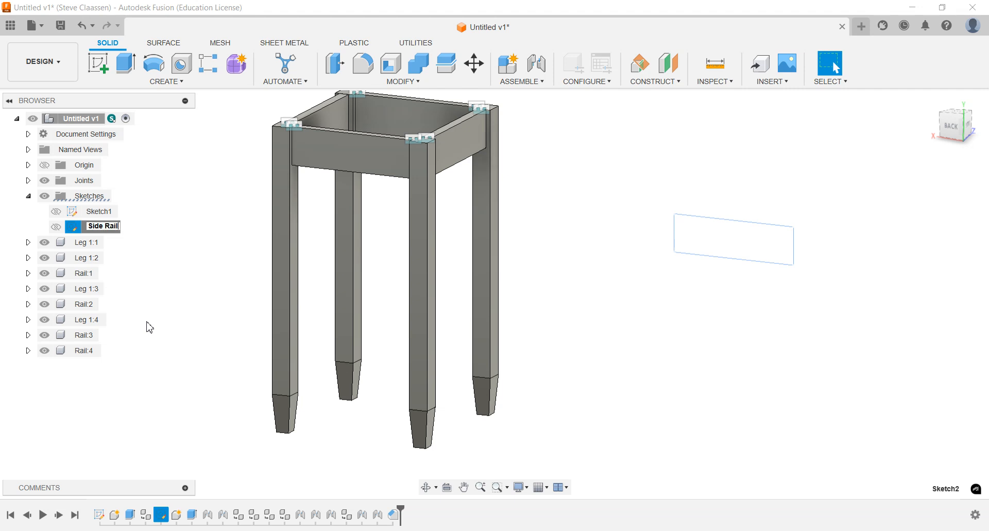
pyautogui.press('Return')
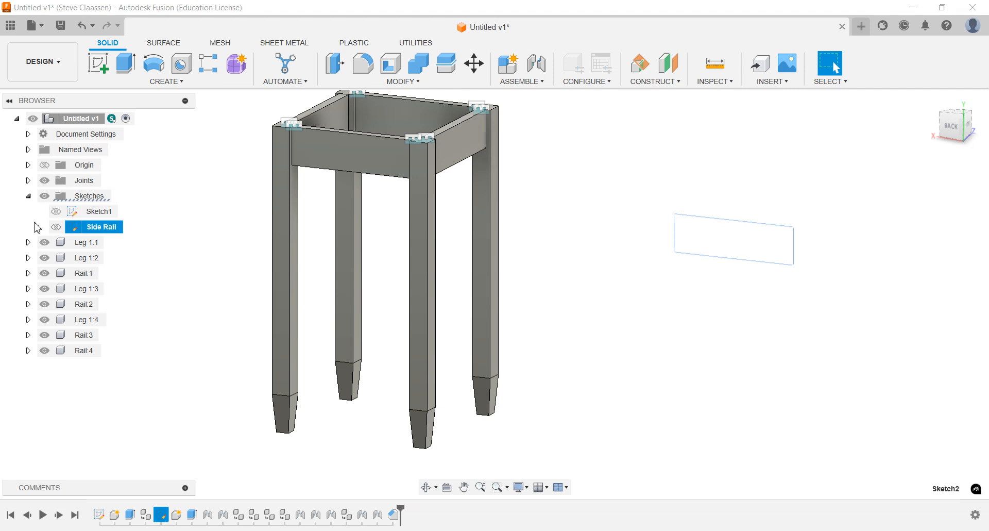
# - Make the Side Rail sketch visible in the model
pyautogui.click(55, 227)
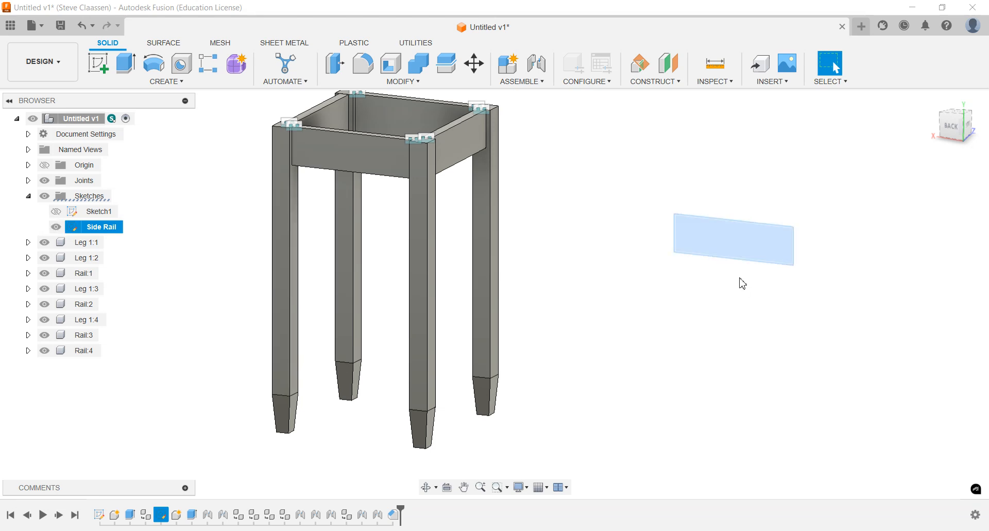
pyautogui.click(56, 228)
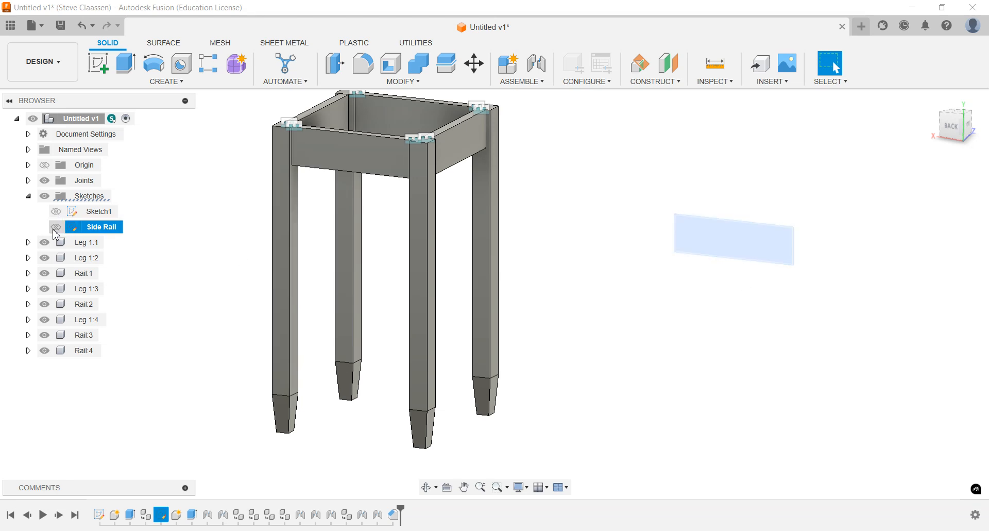
pyautogui.click(56, 230)
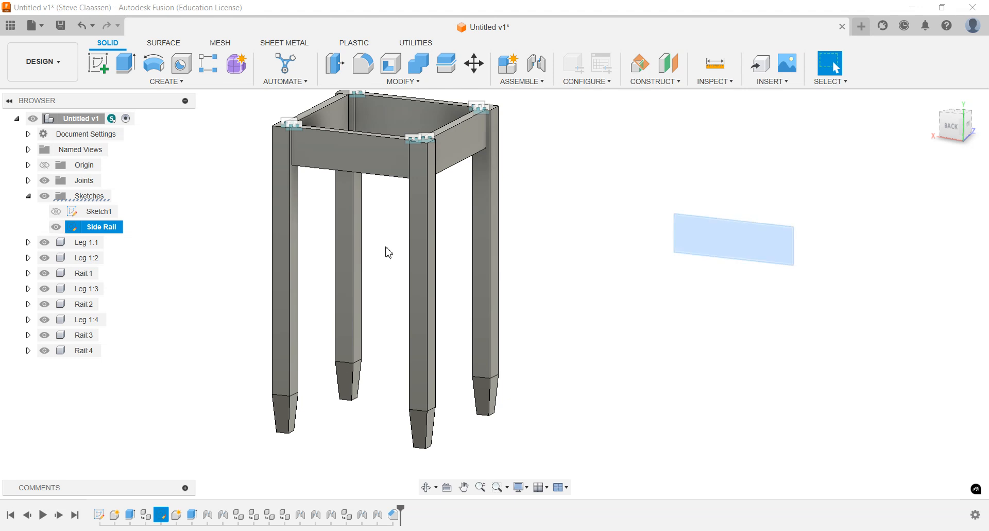
# - Open the Side Rail sketch from its visible profile and set the rectangle's length to 16 in
pyautogui.click(709, 254)
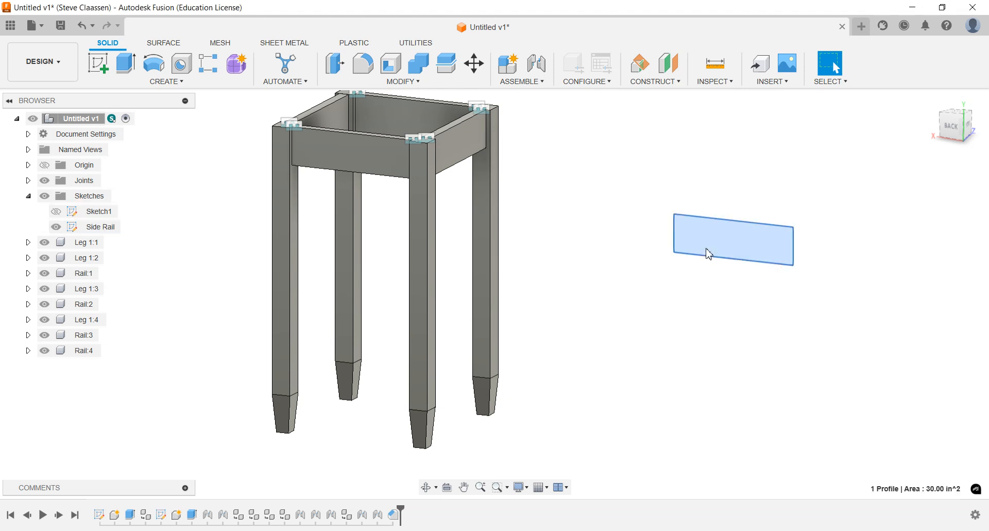
pyautogui.rightClick(709, 254)
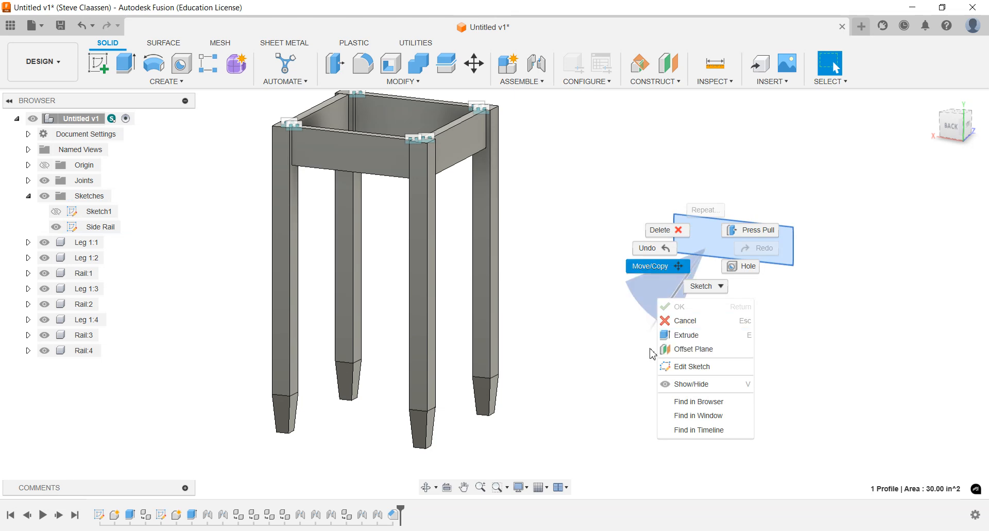
pyautogui.click(705, 366)
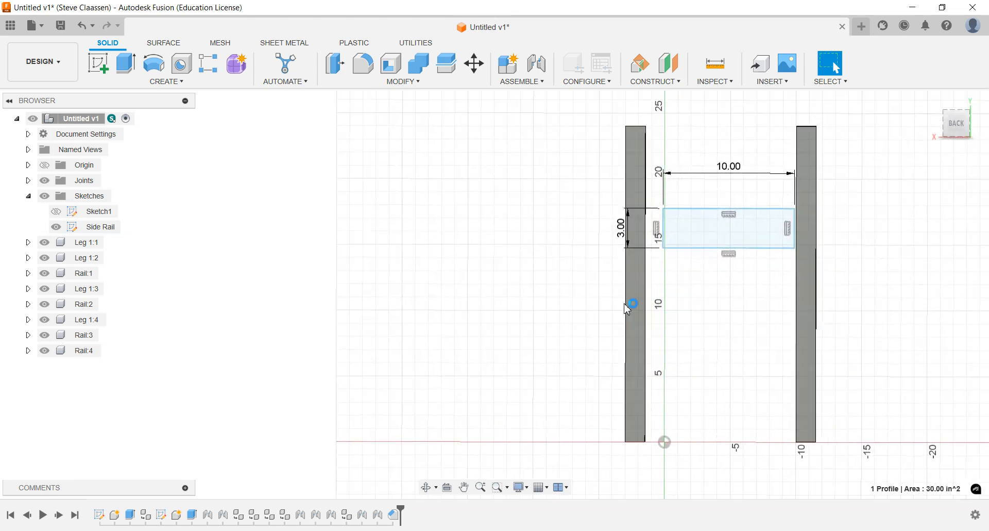
pyautogui.doubleClick(727, 171)
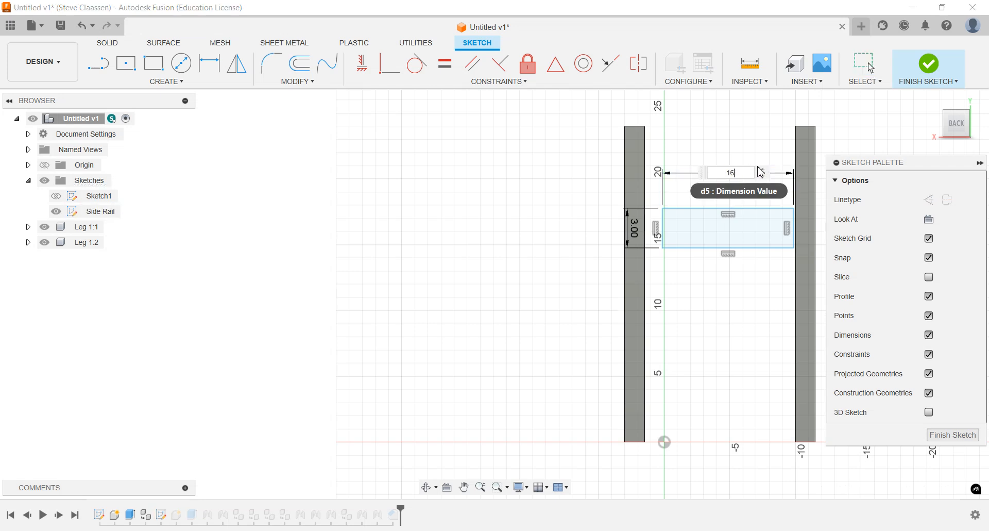
pyautogui.press('Return')
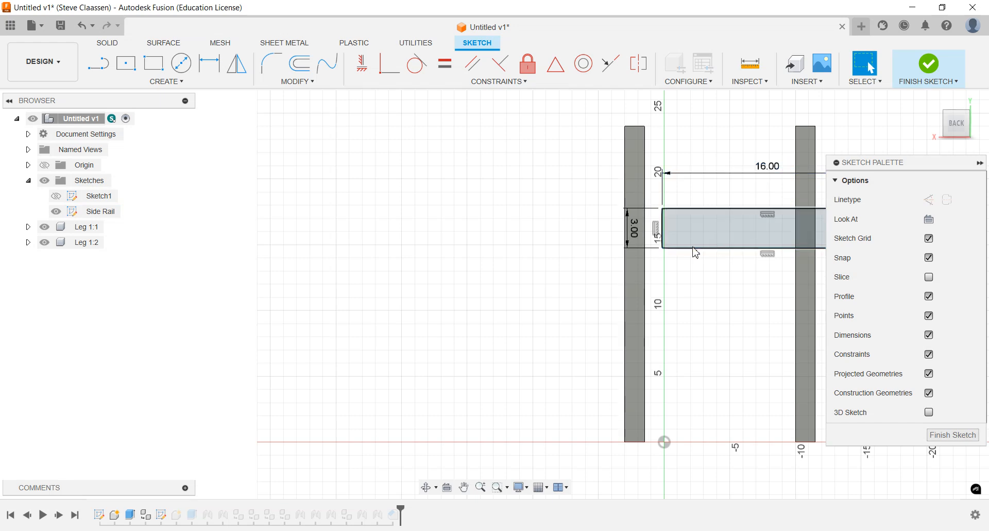
# - Set the Side Rail rectangle's height to 4 in and finish the sketch
pyautogui.moveTo(666, 246); pyautogui.dragTo(351, 249, button='middle')
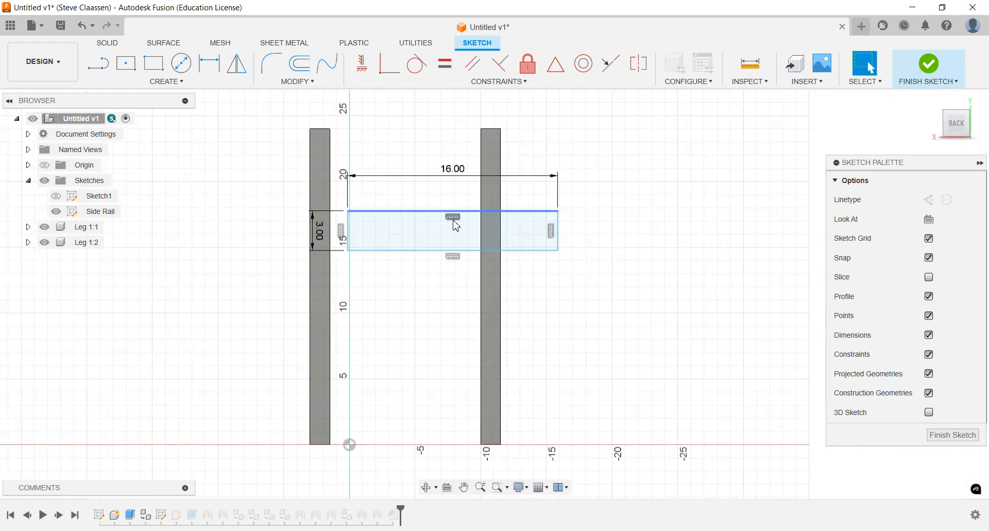
pyautogui.doubleClick(320, 236)
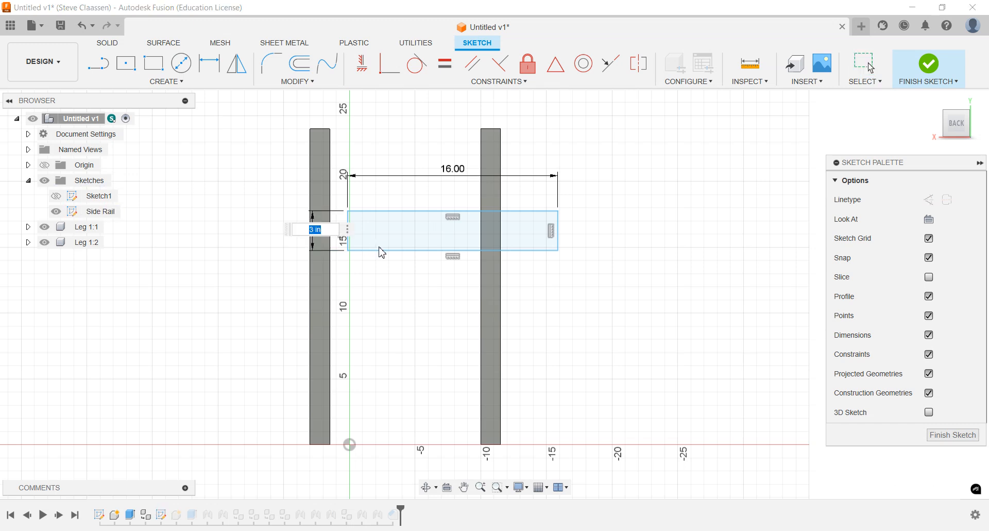
pyautogui.write('4')
pyautogui.press('Return')
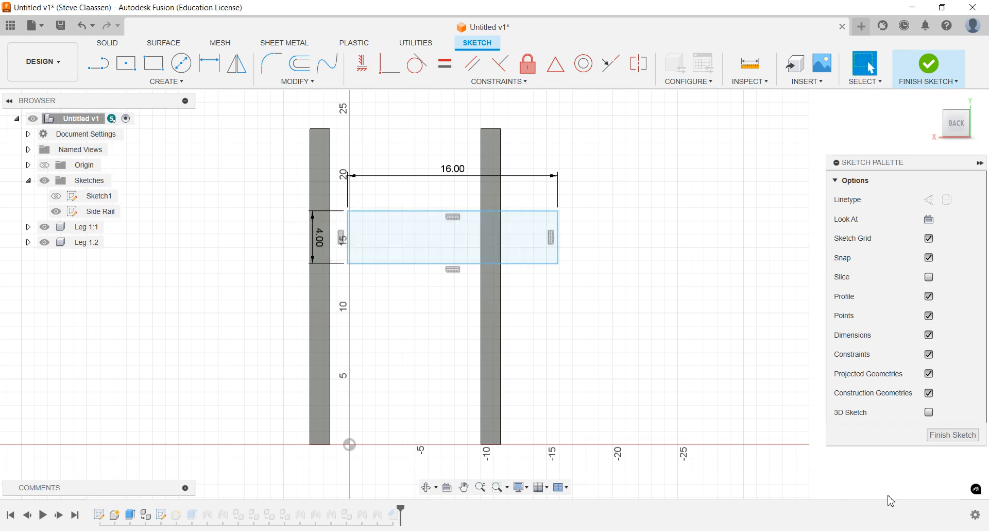
pyautogui.click(948, 441)
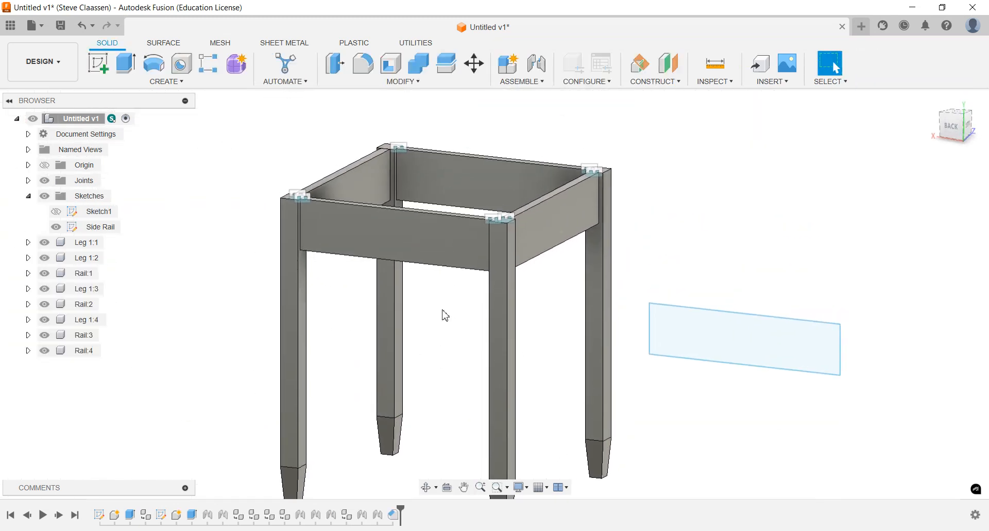
# - Reopen the Side Rail sketch and draw a shallow upward 3-point arc between the rectangle's two lower corners
pyautogui.scroll(-2, 400, 332)
pyautogui.moveTo(401, 332); pyautogui.dragTo(436, 313, button='middle')
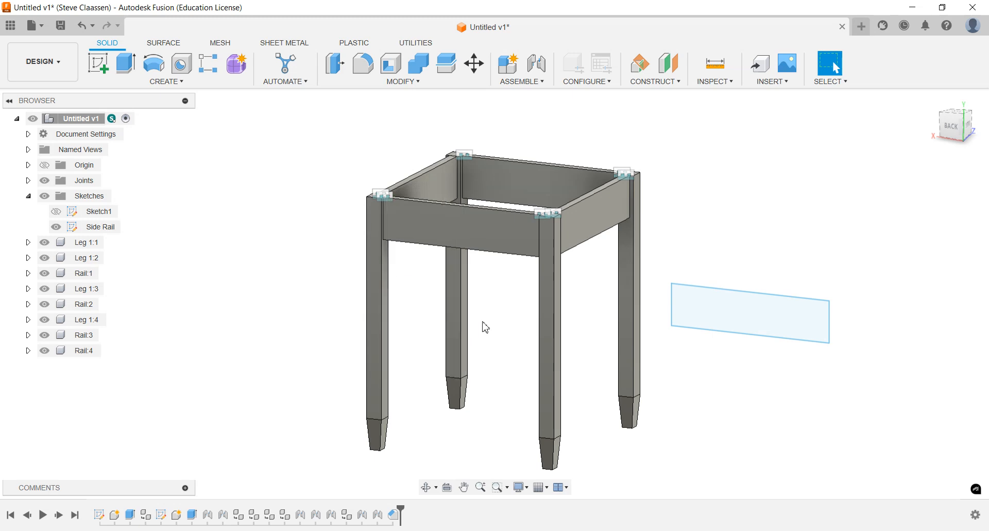
pyautogui.moveTo(289, 299); pyautogui.dragTo(239, 295, button='middle')
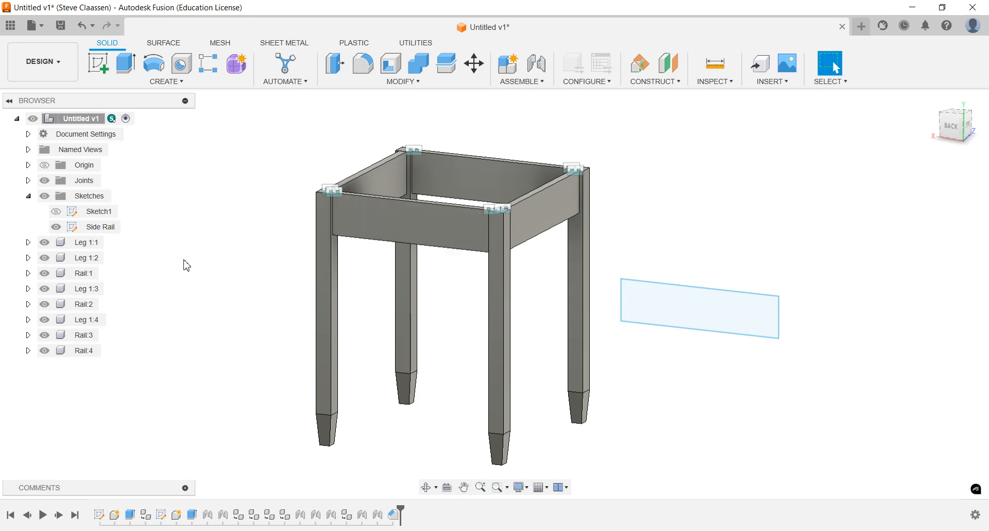
pyautogui.rightClick(94, 227)
pyautogui.click(132, 267)
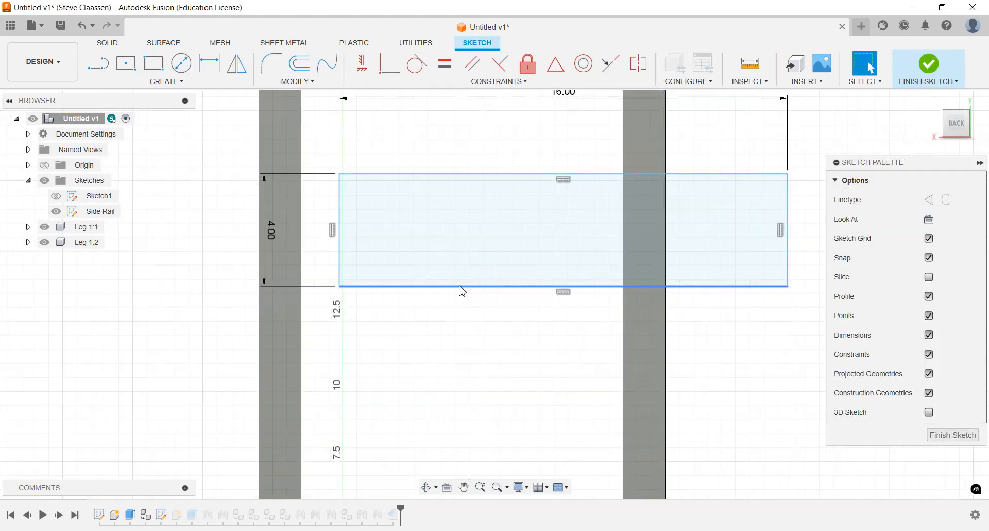
pyautogui.click(172, 82)
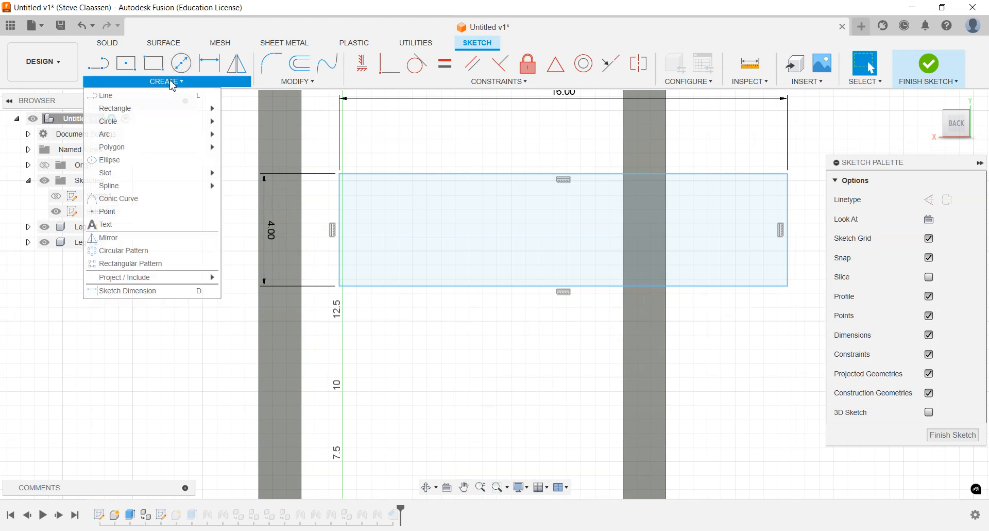
pyautogui.moveTo(171, 135)
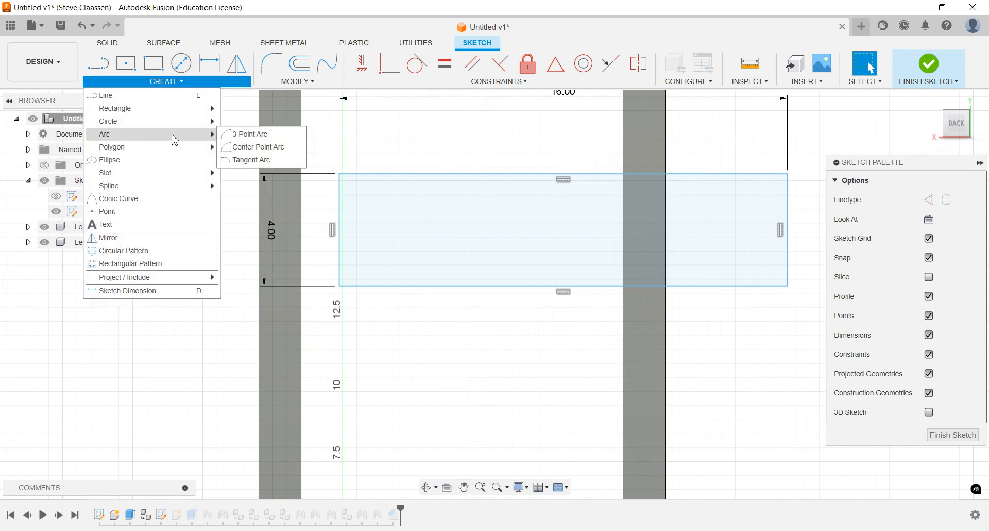
pyautogui.click(239, 133)
pyautogui.click(340, 285)
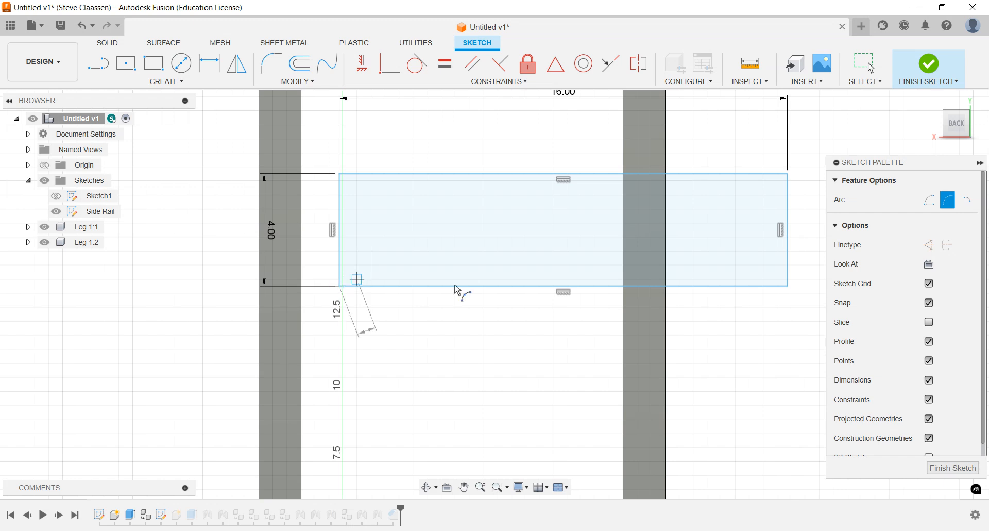
pyautogui.click(791, 286)
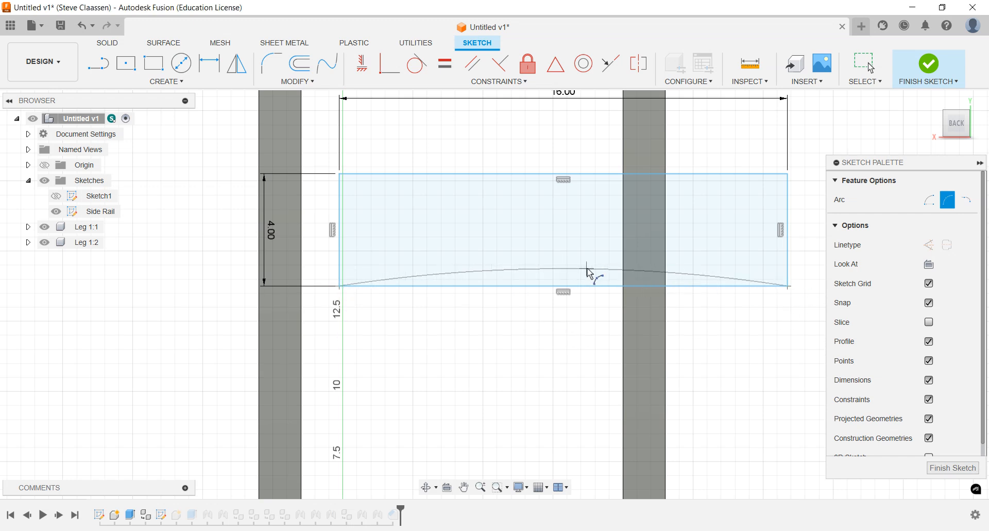
pyautogui.click(588, 269)
pyautogui.press('Escape')
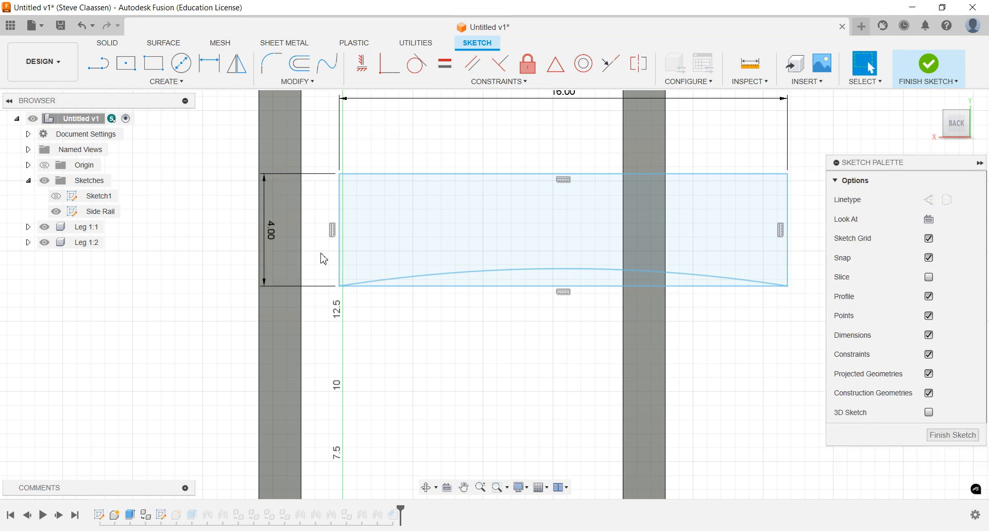
# - Trim away the straight lower edge beneath the arc and finish the Side Rail sketch
pyautogui.press('t')
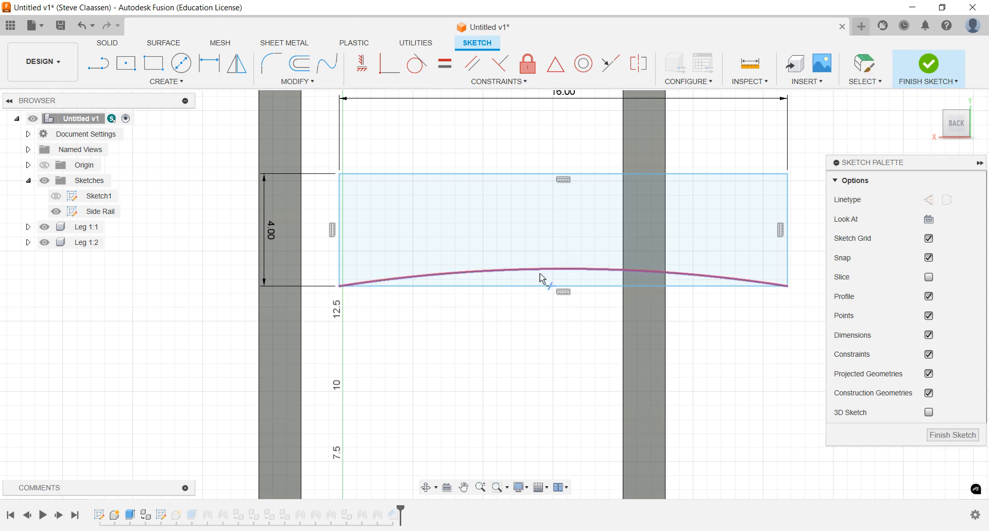
pyautogui.click(523, 287)
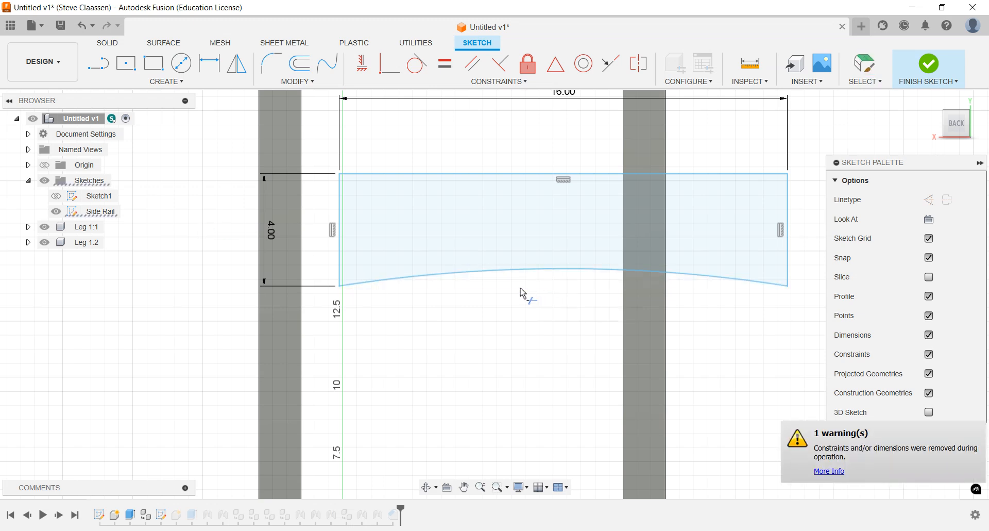
pyautogui.click(953, 434)
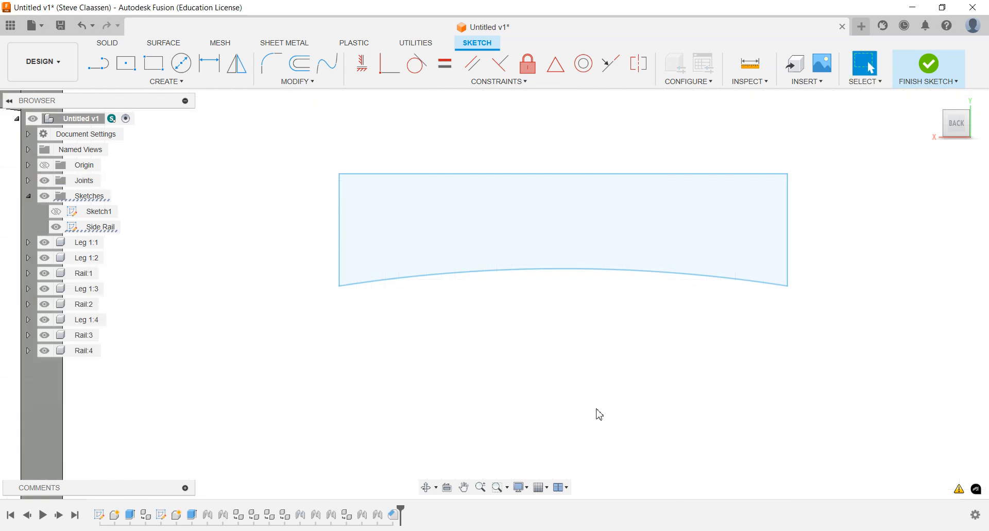
pyautogui.scroll(-3, 515, 304)
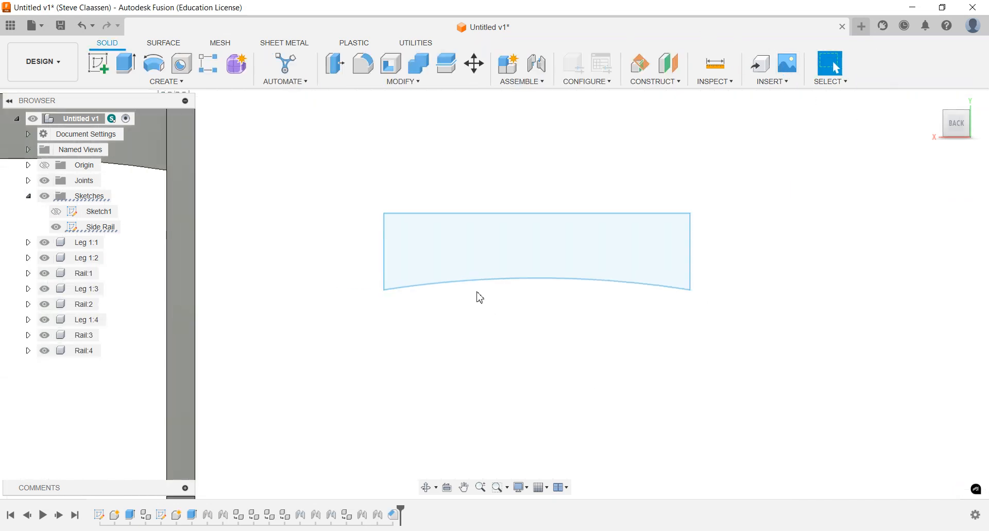
pyautogui.moveTo(302, 256)
pyautogui.mouseDown(button='middle')
pyautogui.moveTo(381, 300)
pyautogui.moveTo(514, 340)
pyautogui.moveTo(393, 309)
pyautogui.mouseUp(button='middle')
pyautogui.scroll(4, 376, 348)
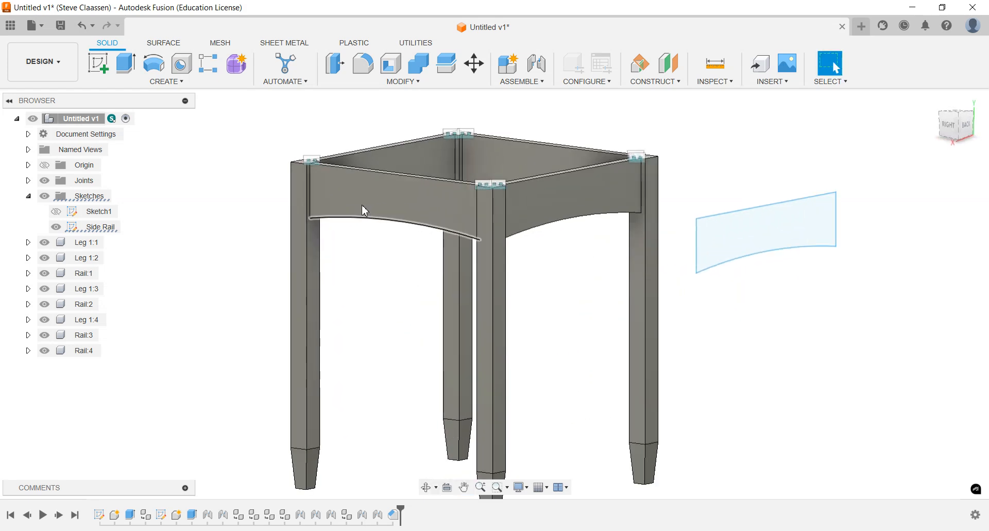
pyautogui.scroll(-2, 379, 305)
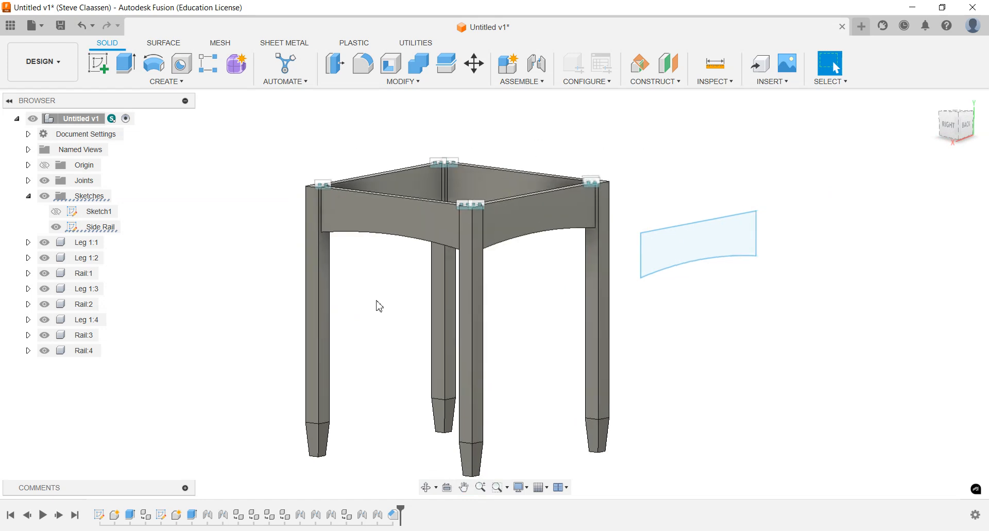